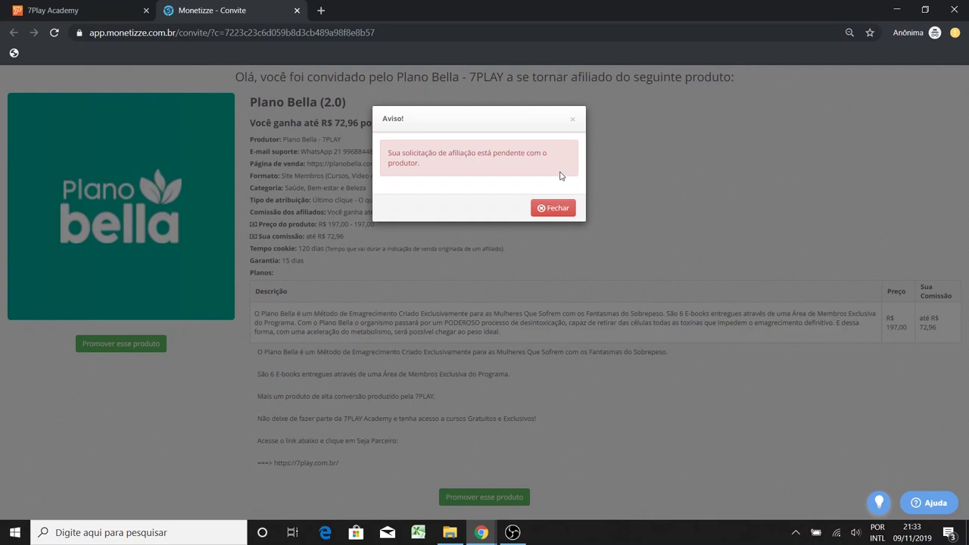
Dismiss the pending affiliation notice and open the monetizze.com.br login page in a new browser tab
click(558, 209)
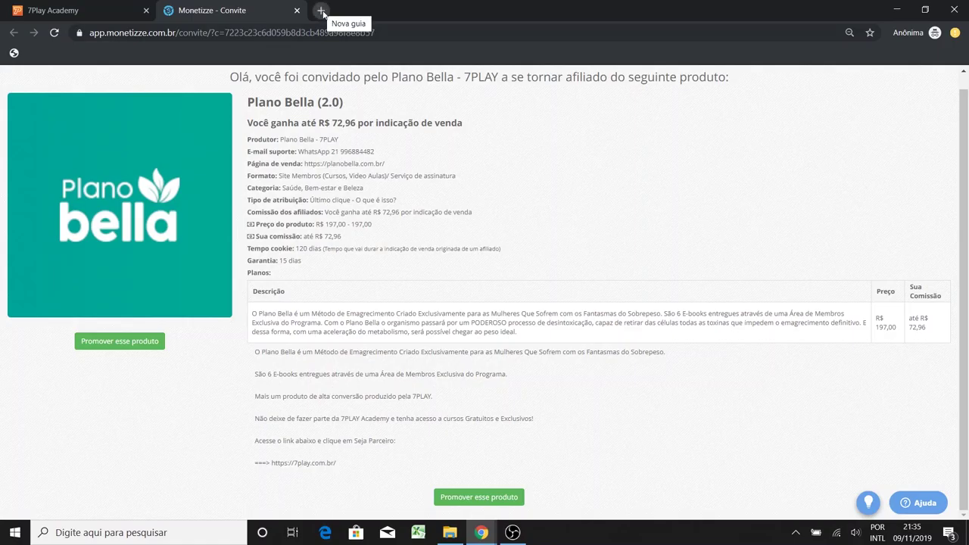
click(321, 11)
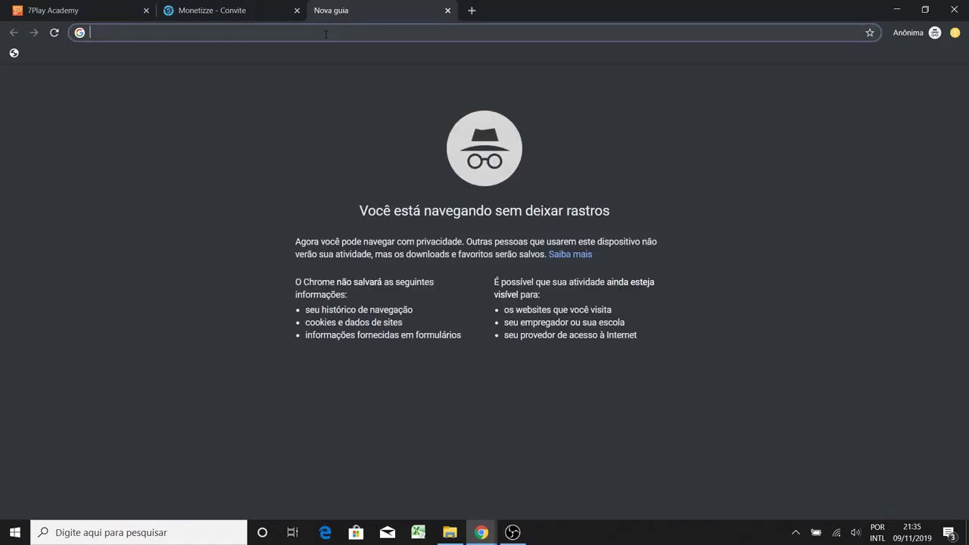
text(mone)
key(Return)
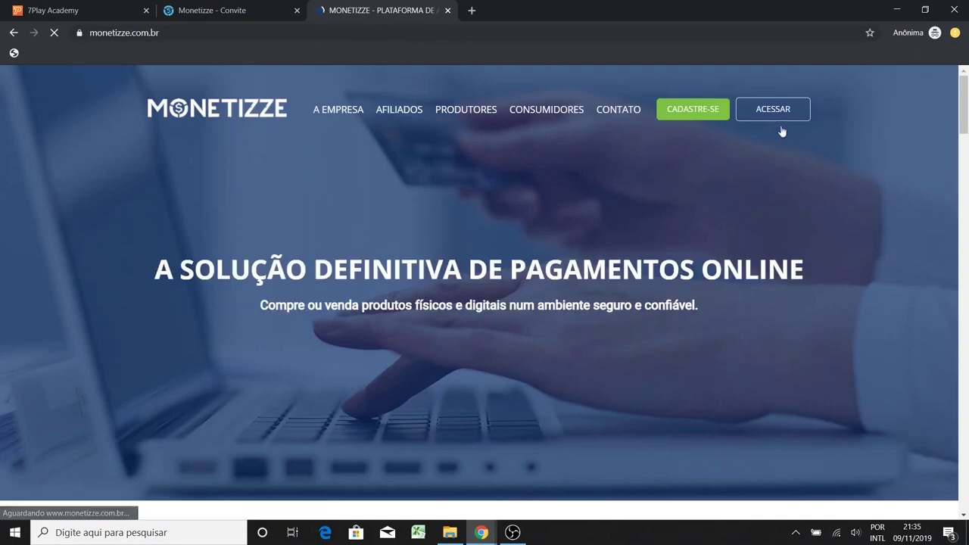
click(780, 107)
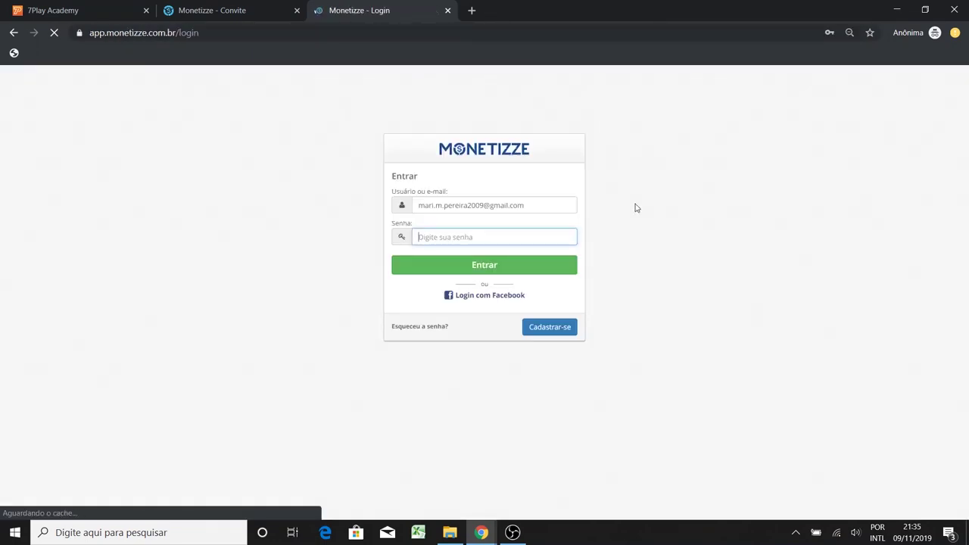
Enter the account password and log in to the Monetizze account
click(512, 235)
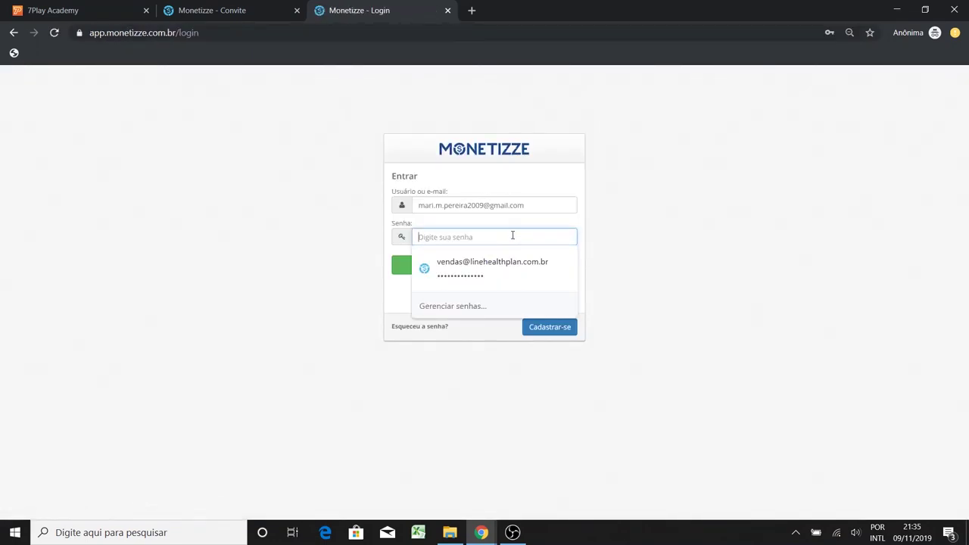
text(********)
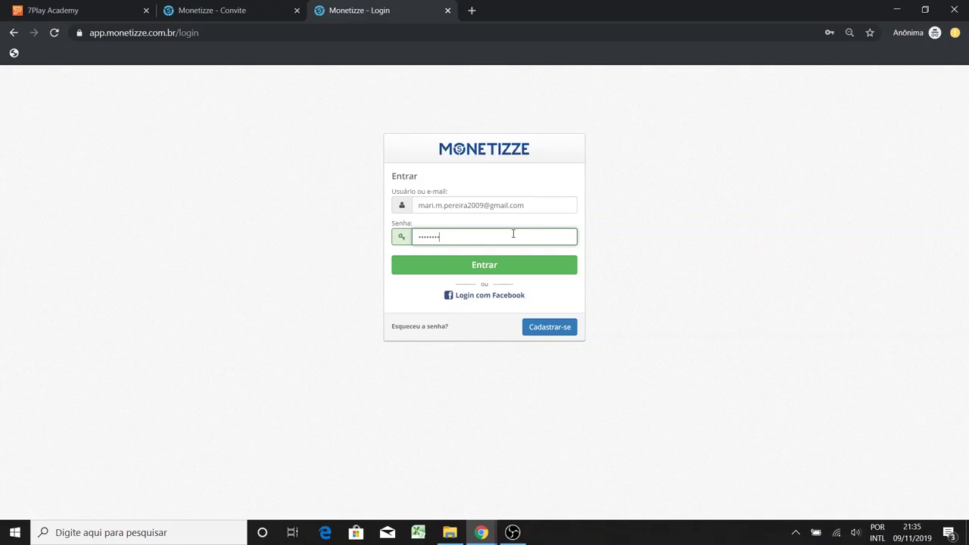
text(*****)
click(518, 265)
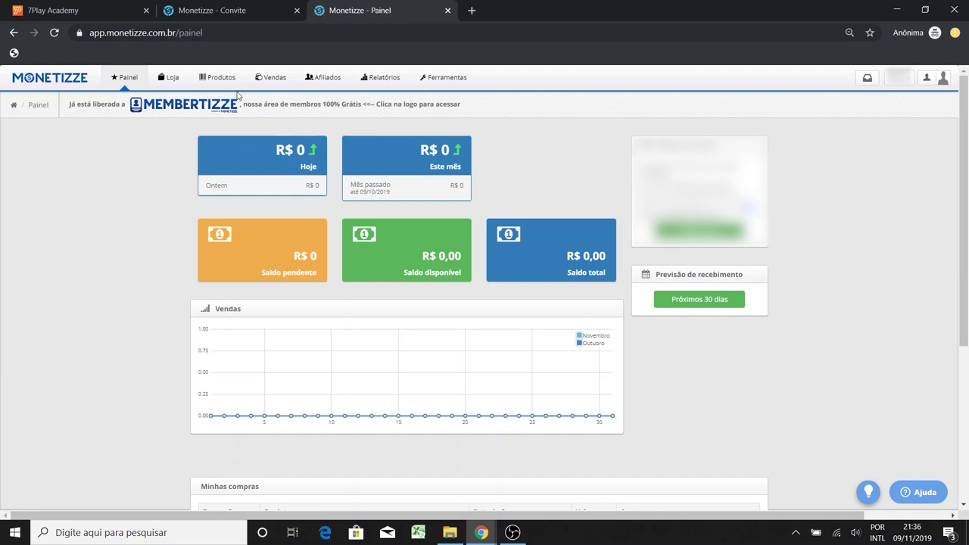
Open the details of Plano Bella (2.0) from the promoted products in Meus Produtos
mouse_move(224, 83)
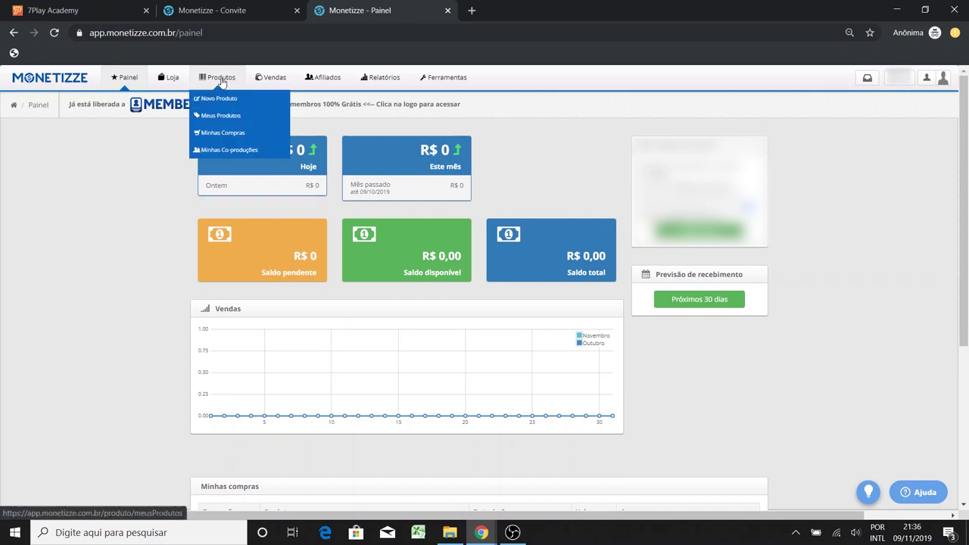
click(234, 119)
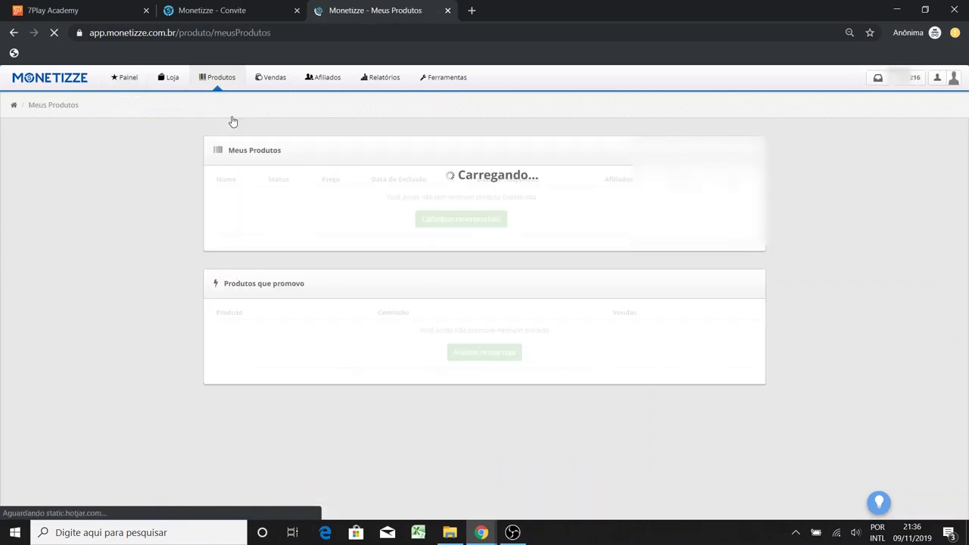
drag(228, 283, 301, 284)
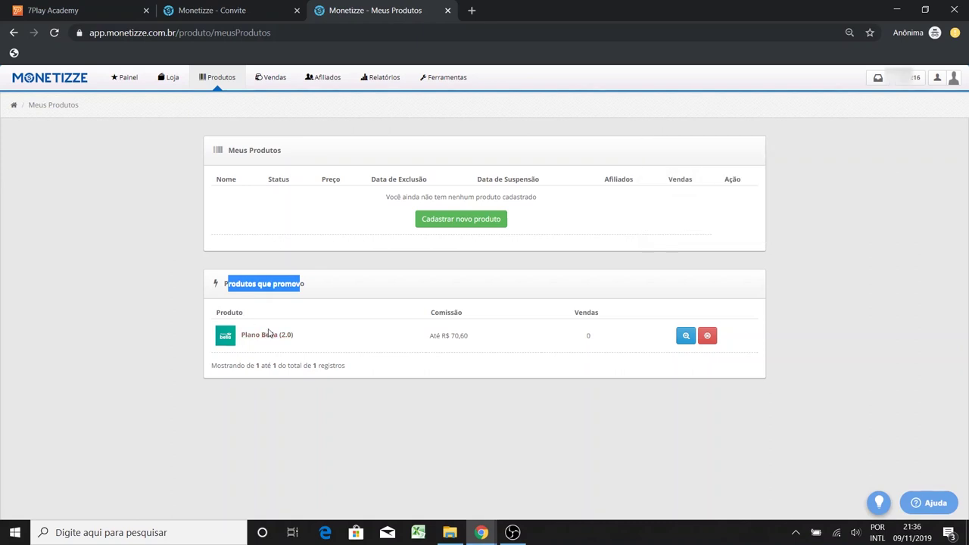
click(211, 318)
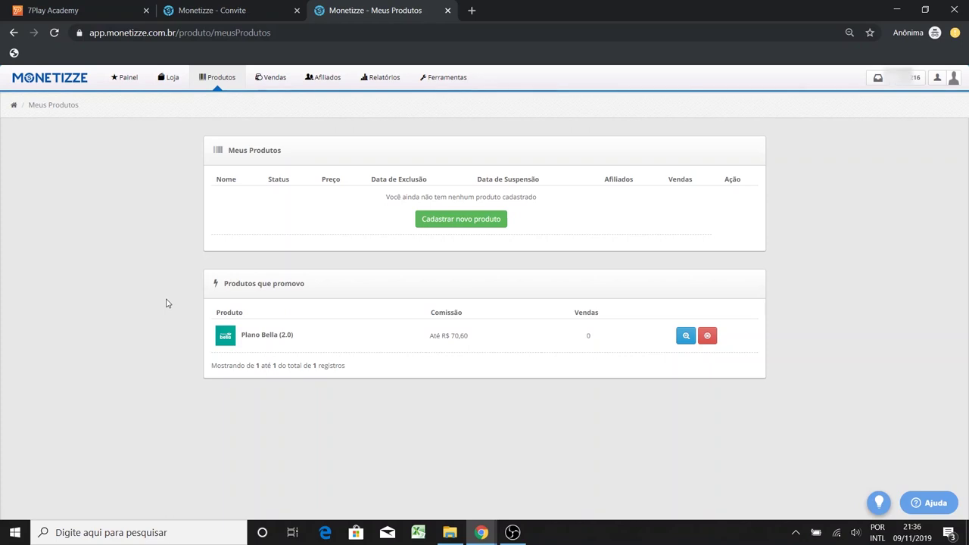
click(267, 336)
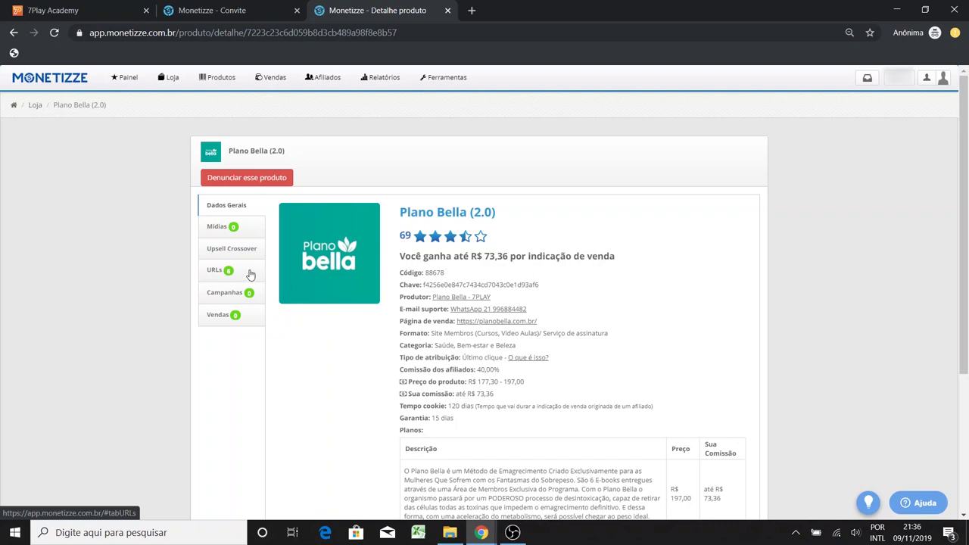
Open the product's URLs section and review the affiliate links for every sales page, from Página de vendas to Marca Tráfego
click(215, 274)
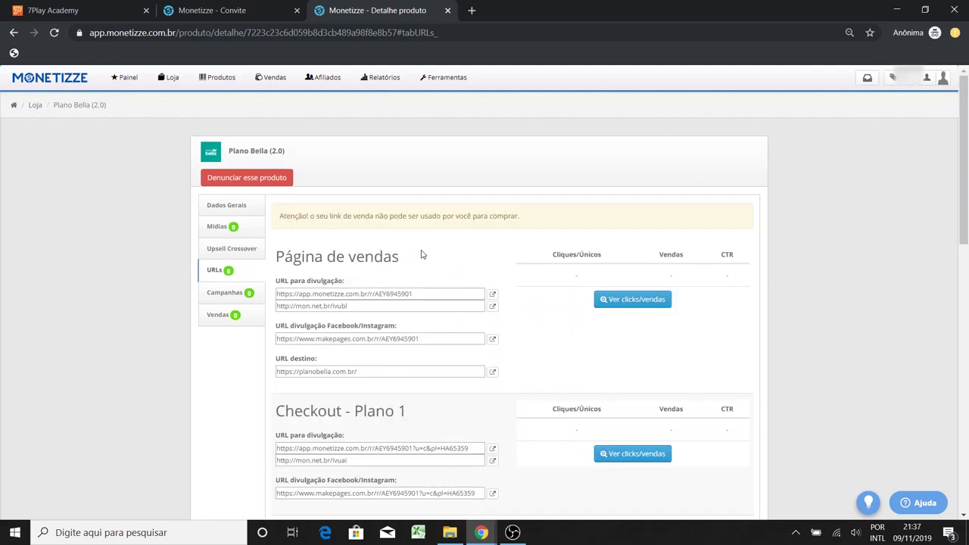
scroll(368, 368, down, 2)
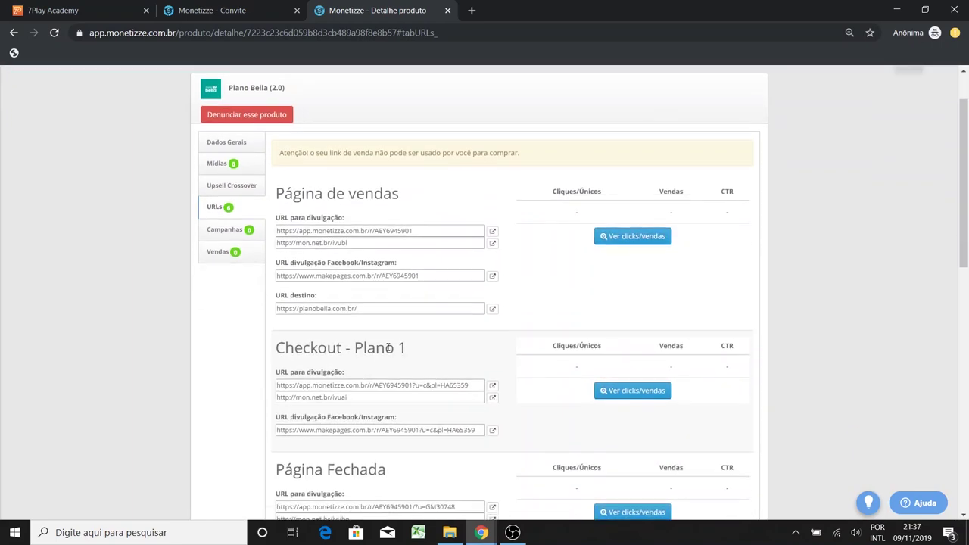
scroll(382, 375, down, 1)
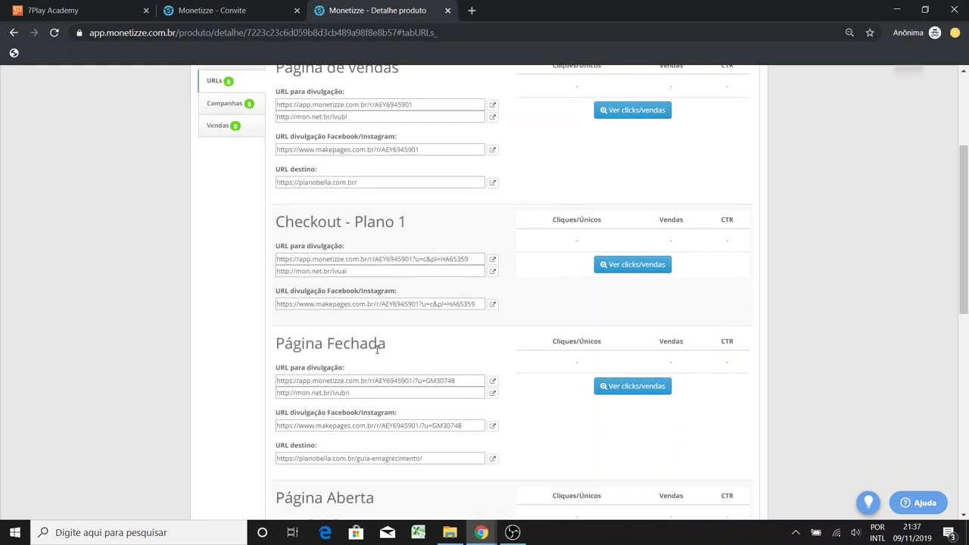
scroll(377, 348, down, 3)
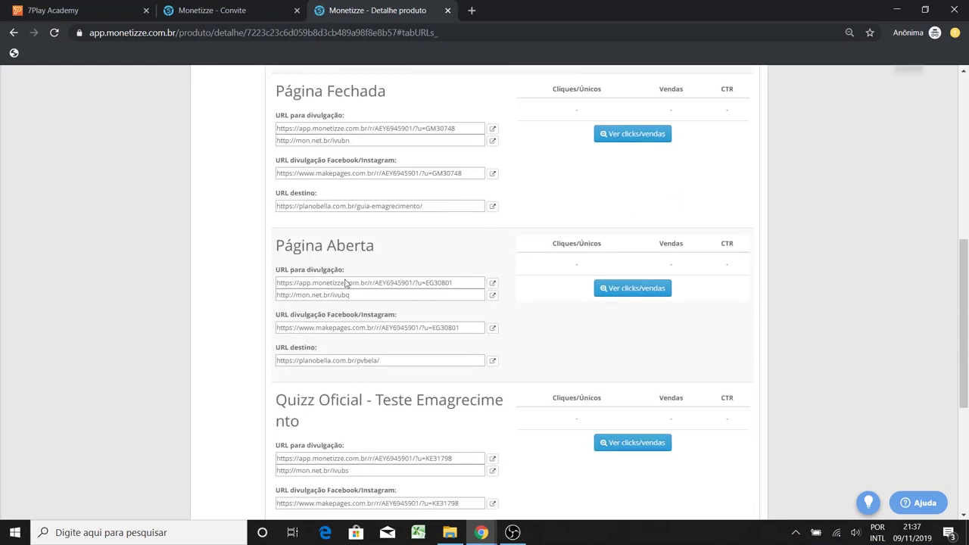
scroll(372, 297, down, 2)
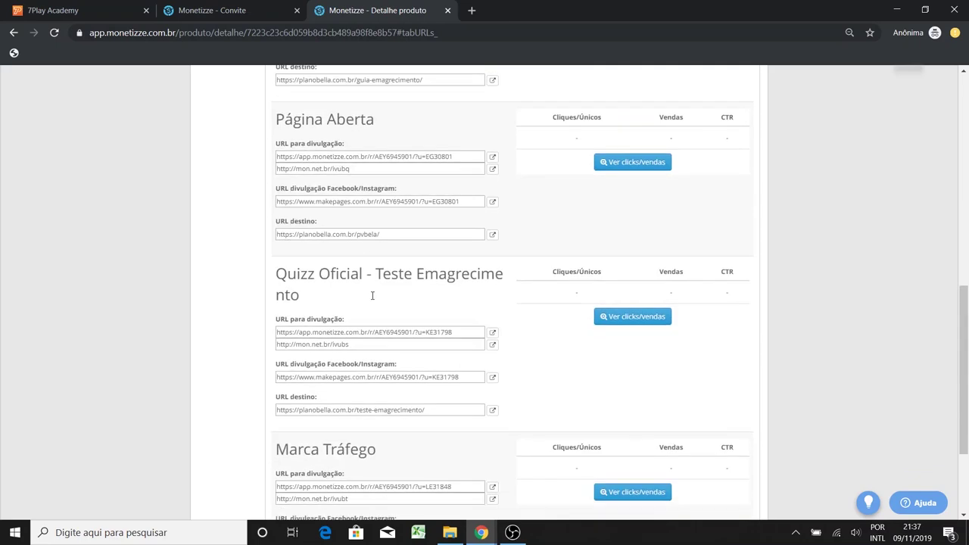
scroll(372, 301, down, 1)
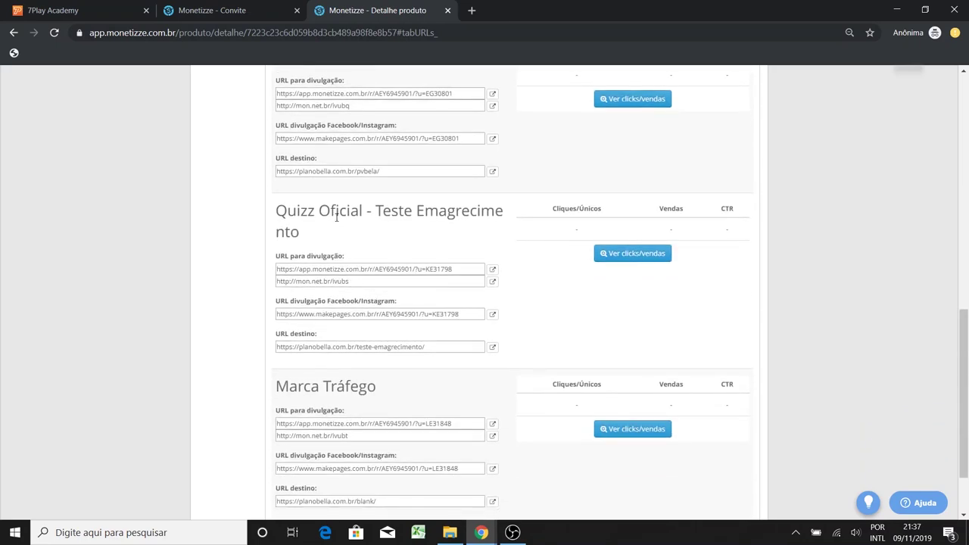
scroll(341, 228, down, 1)
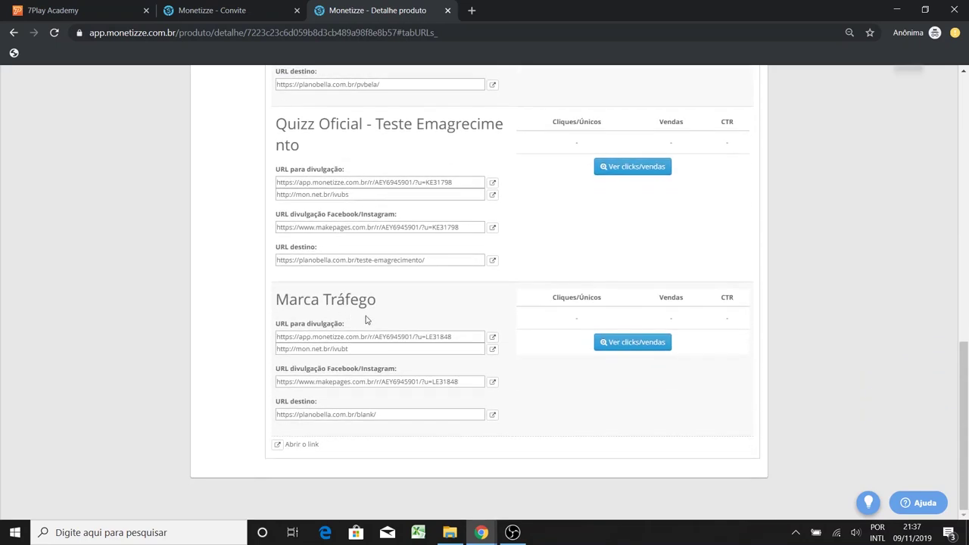
scroll(368, 318, up, 8)
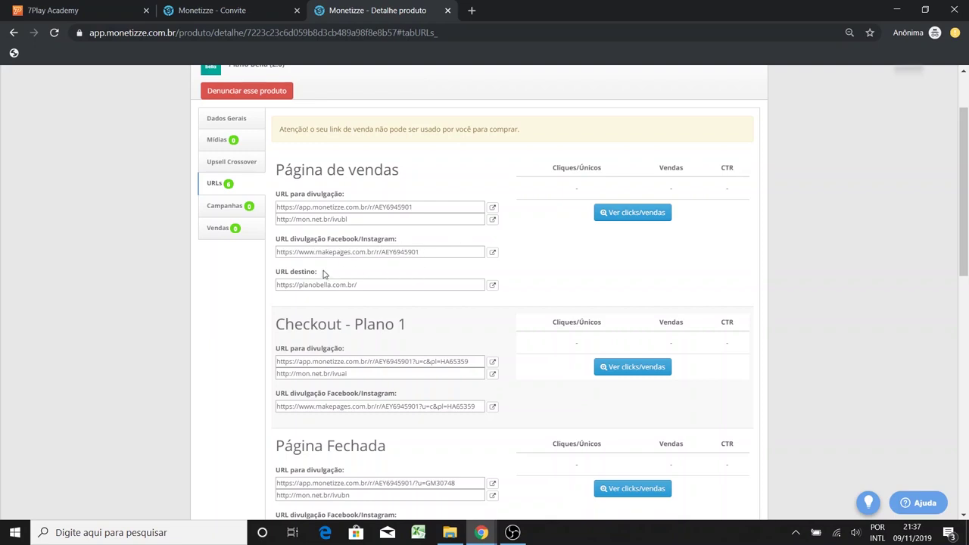
Examine the destination URL and the Facebook/Instagram promotion URL of Página de vendas by highlighting each link
drag(315, 254, 353, 255)
key(ctrl+a)
click(264, 283)
drag(273, 276, 319, 277)
click(312, 278)
click(318, 284)
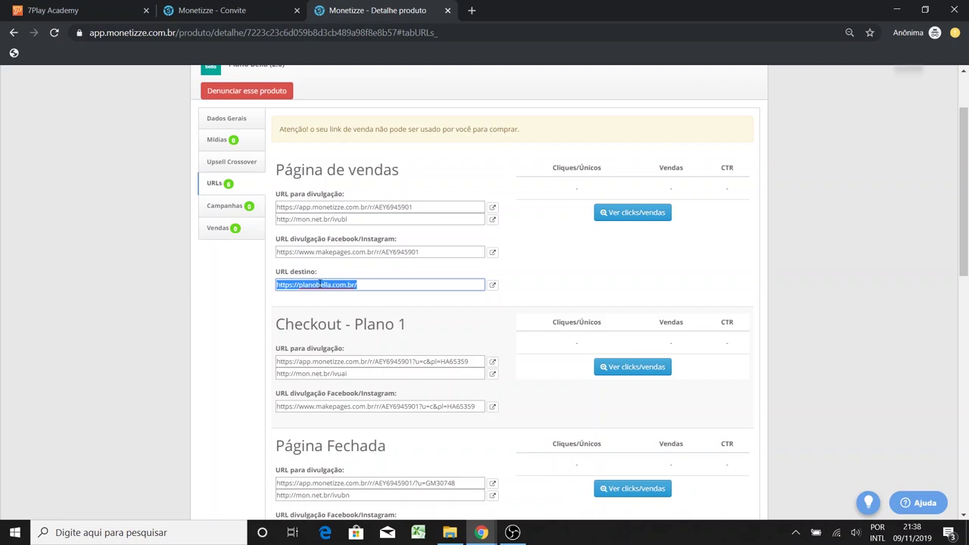
click(324, 251)
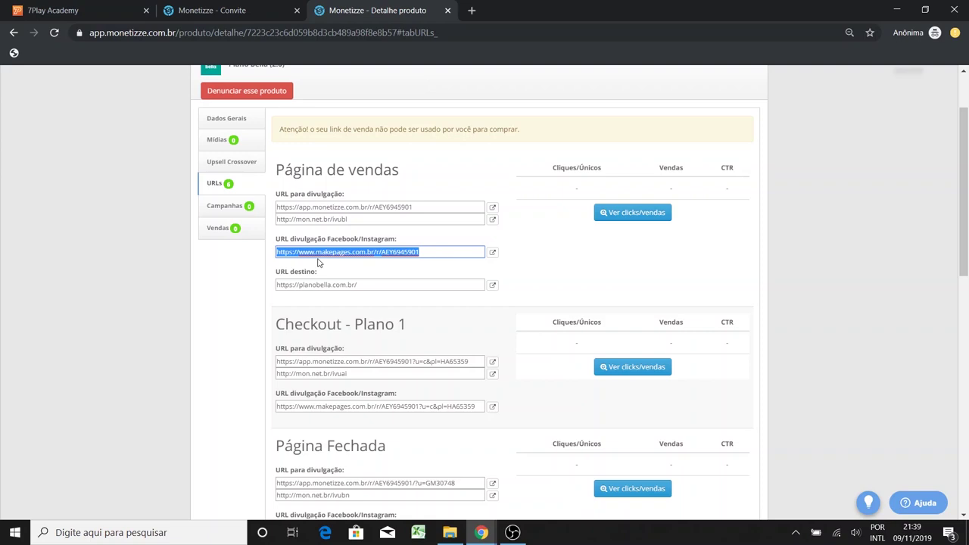
click(267, 265)
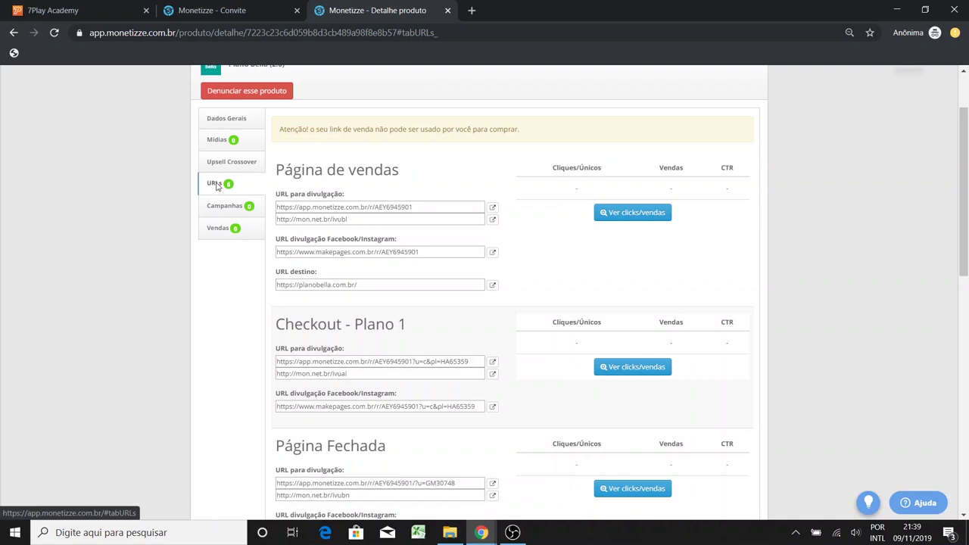
Return to the Monetizze dashboard and go to the Meus Produtos list
scroll(244, 324, up, 2)
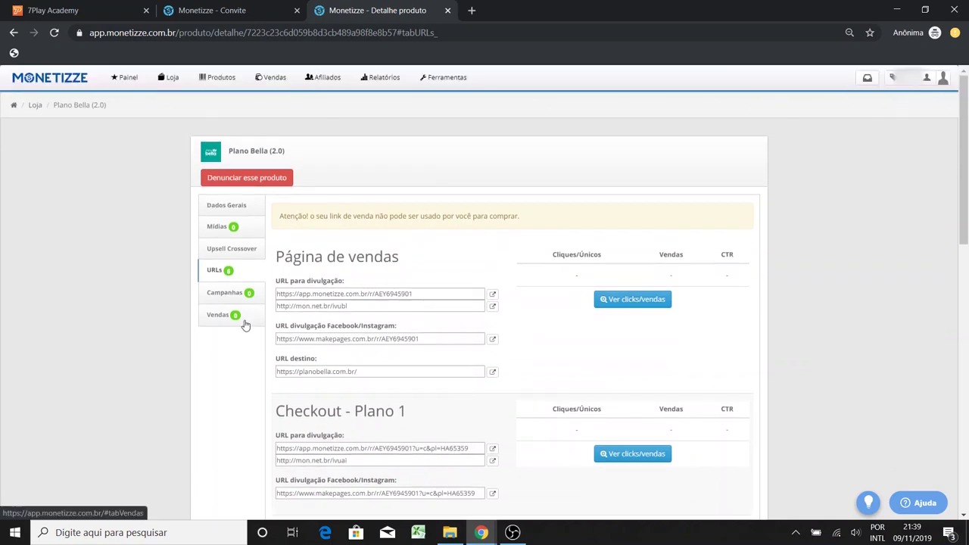
click(47, 79)
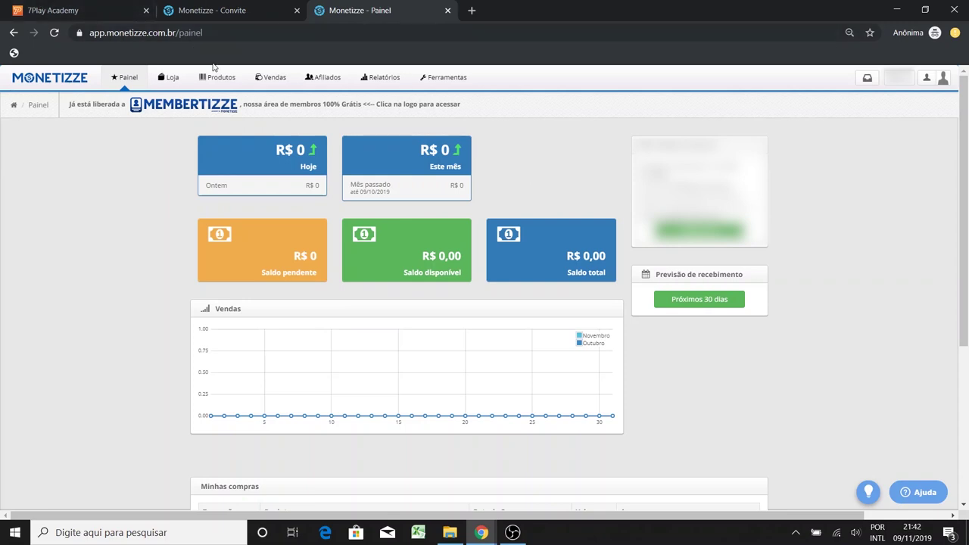
mouse_move(219, 80)
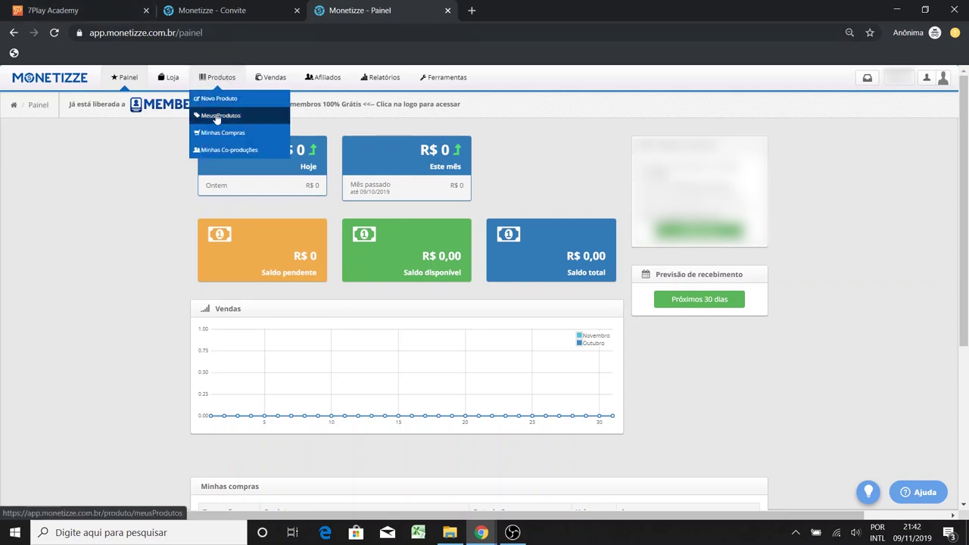